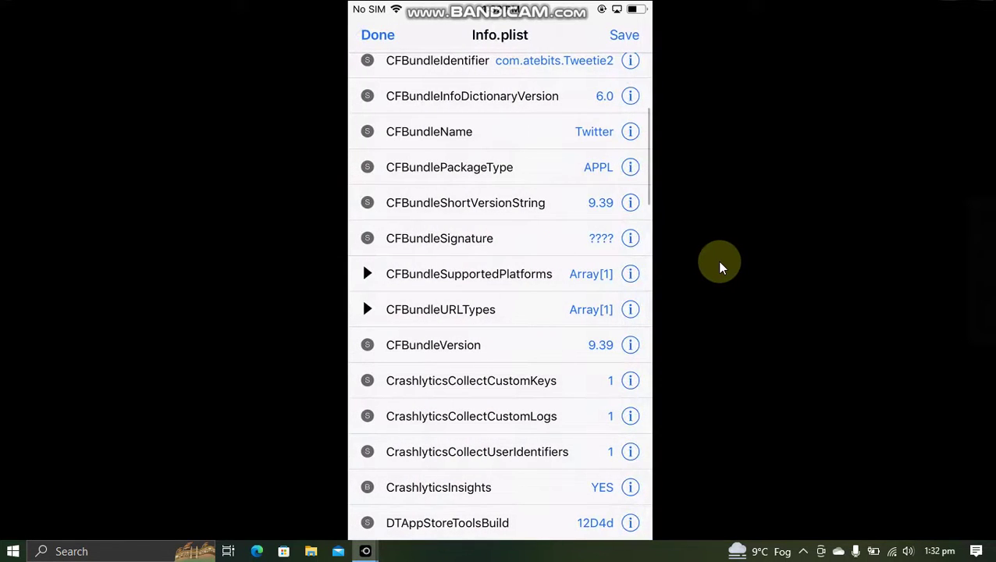
- Save Info.plist with CFBundleShortVersionString and CFBundleVersion both set to 9.39
click(626, 36)
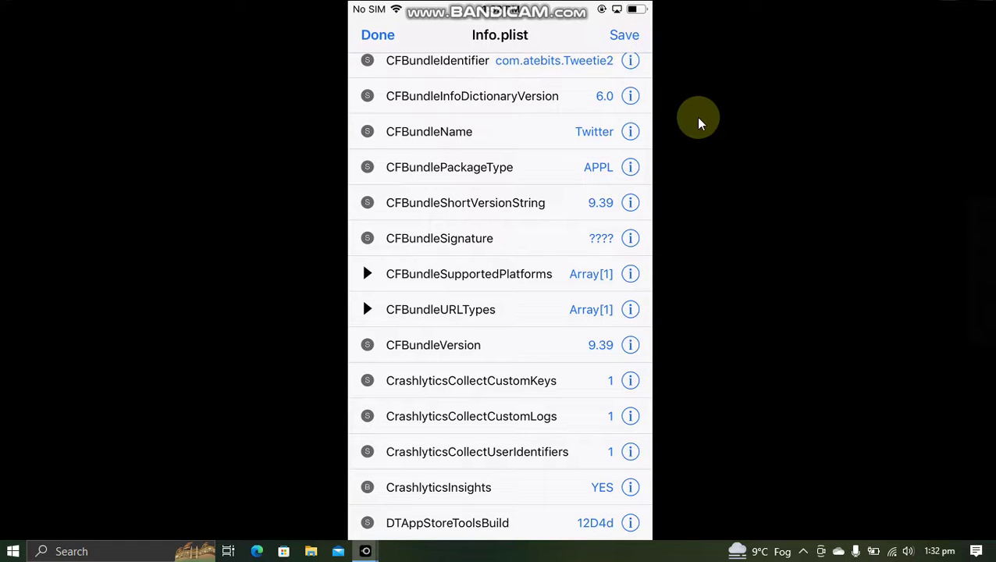